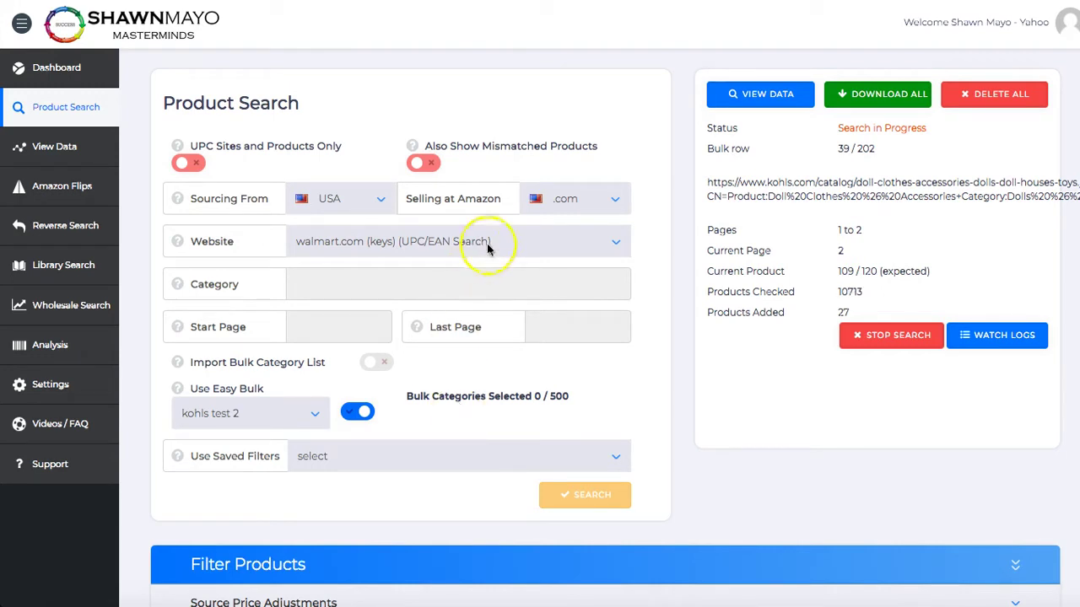
# Step: Stop the running Kohl's bulk search, which had reached row 40 of 202
pyautogui.click(621, 243)
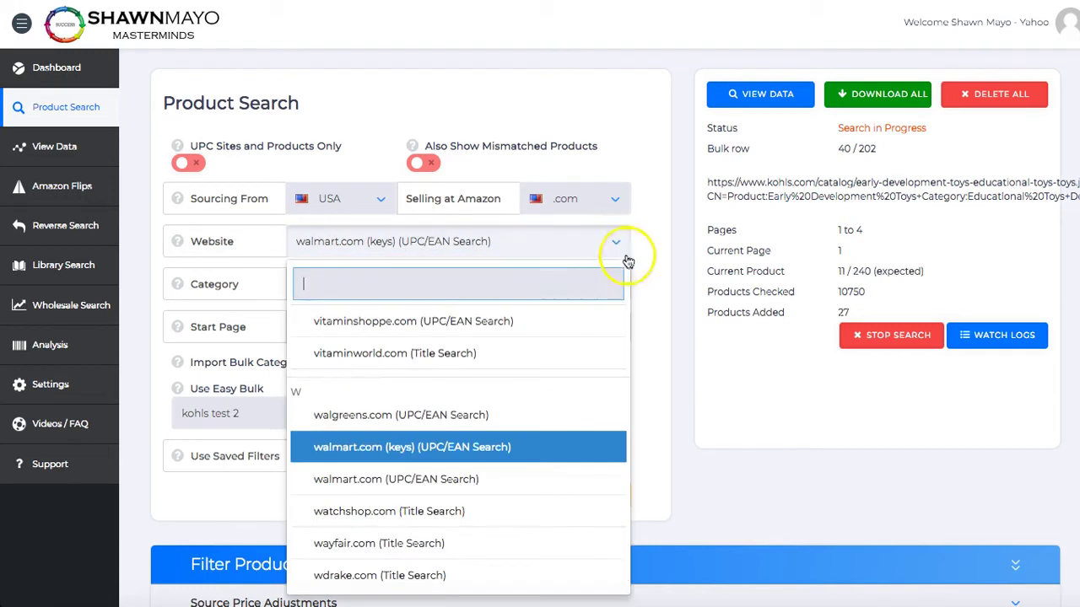
pyautogui.click(917, 337)
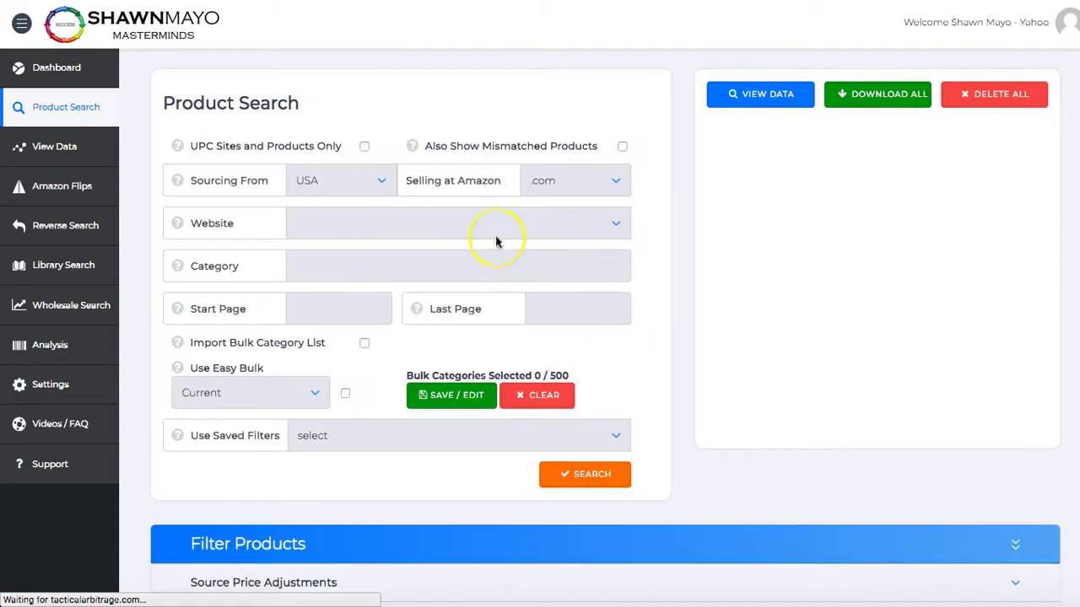
# Step: Search the website list for 'koh' and choose kohls.com (UPC/EAN Search)
pyautogui.click(483, 222)
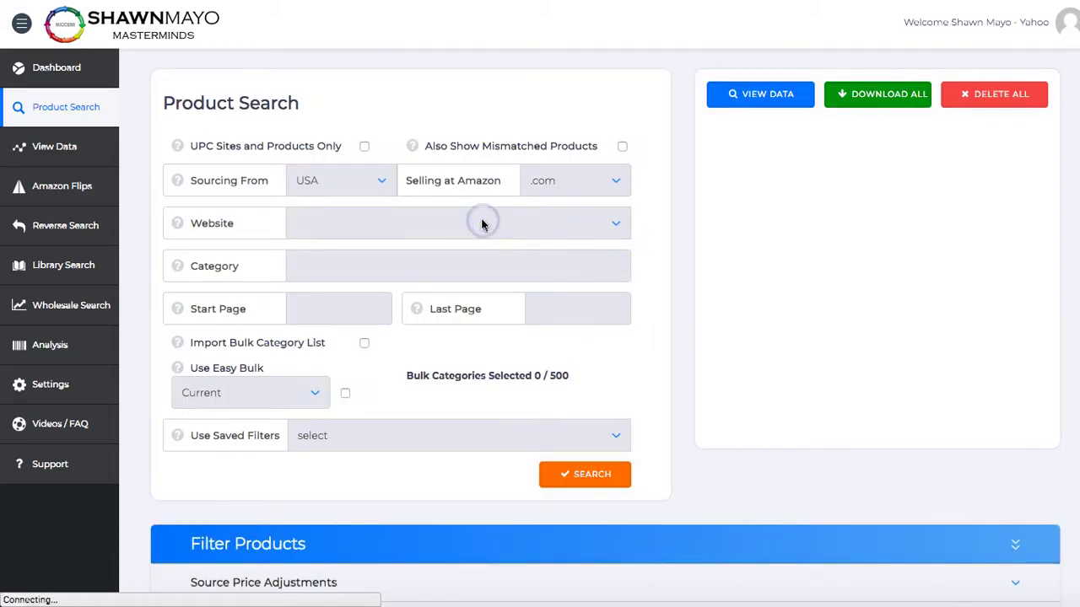
pyautogui.click(614, 243)
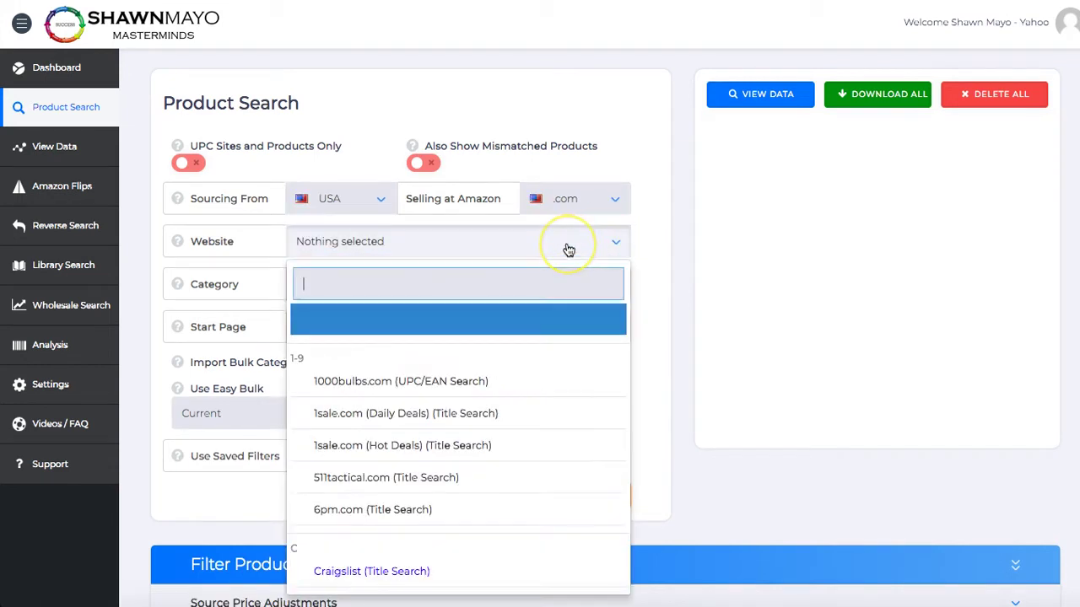
pyautogui.write('kohl')
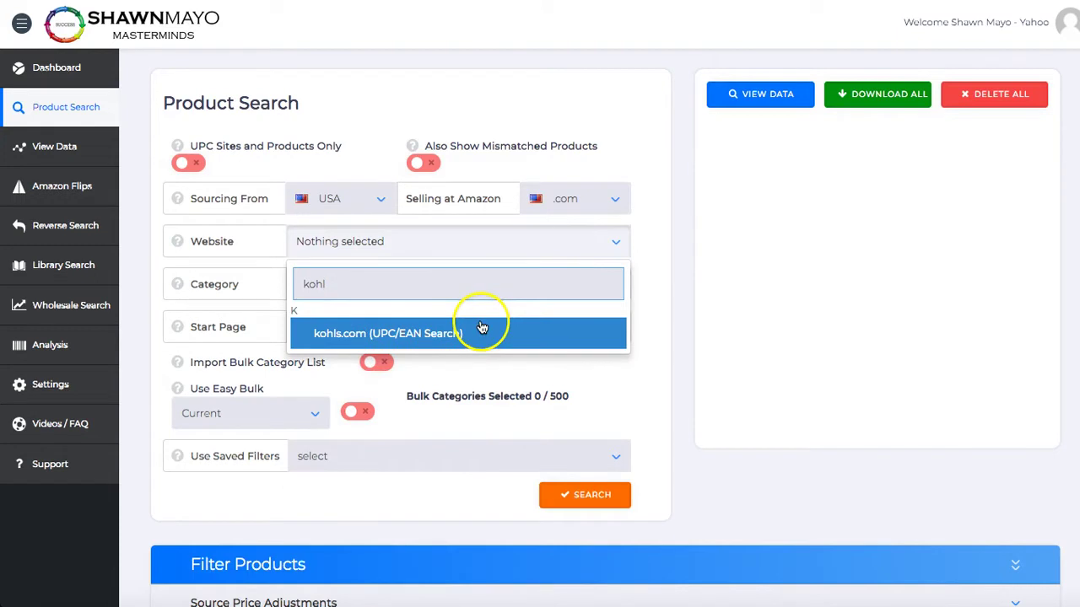
pyautogui.click(481, 329)
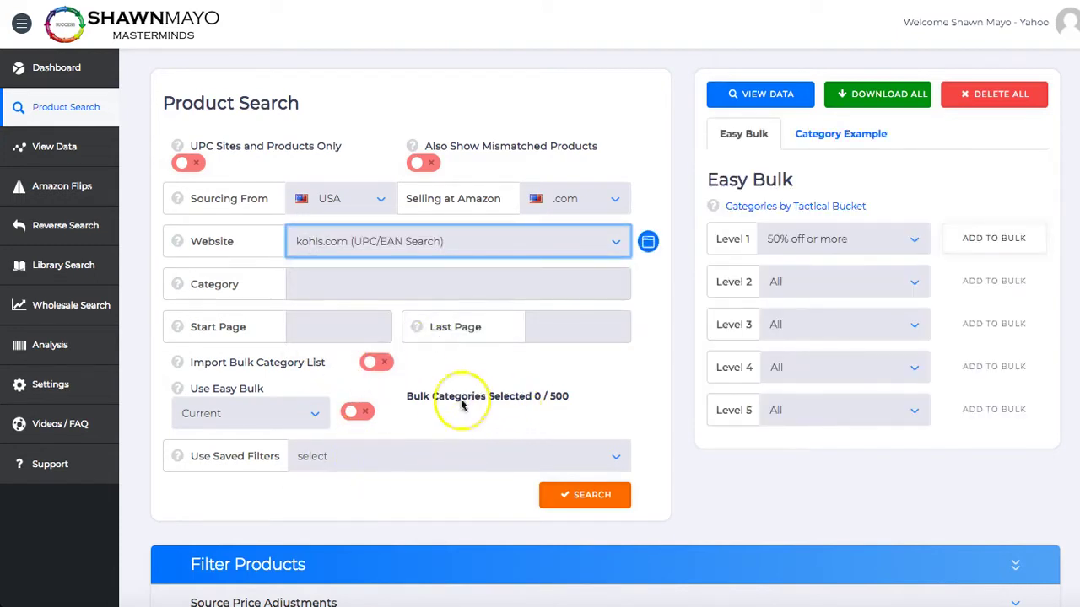
# Step: Turn on Use Easy Bulk and set the Level 1 category to Toys
pyautogui.click(359, 413)
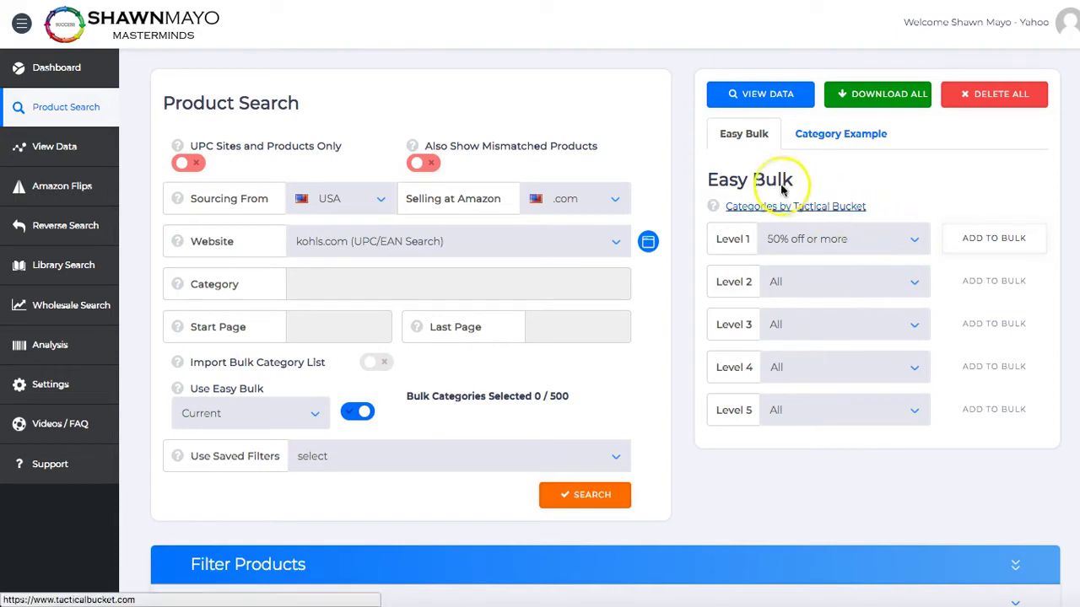
pyautogui.click(881, 239)
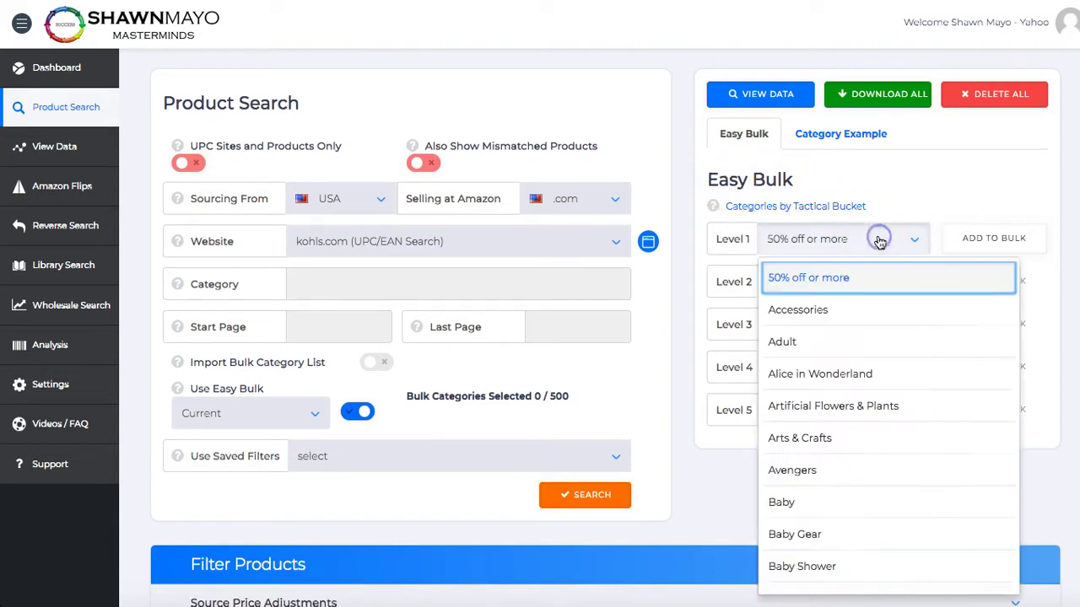
pyautogui.press('Down')
pyautogui.press('Down')
pyautogui.press('Down')
pyautogui.press('Down')
pyautogui.press('Down')
pyautogui.press('Down')
pyautogui.press('Down')
pyautogui.press('Down')
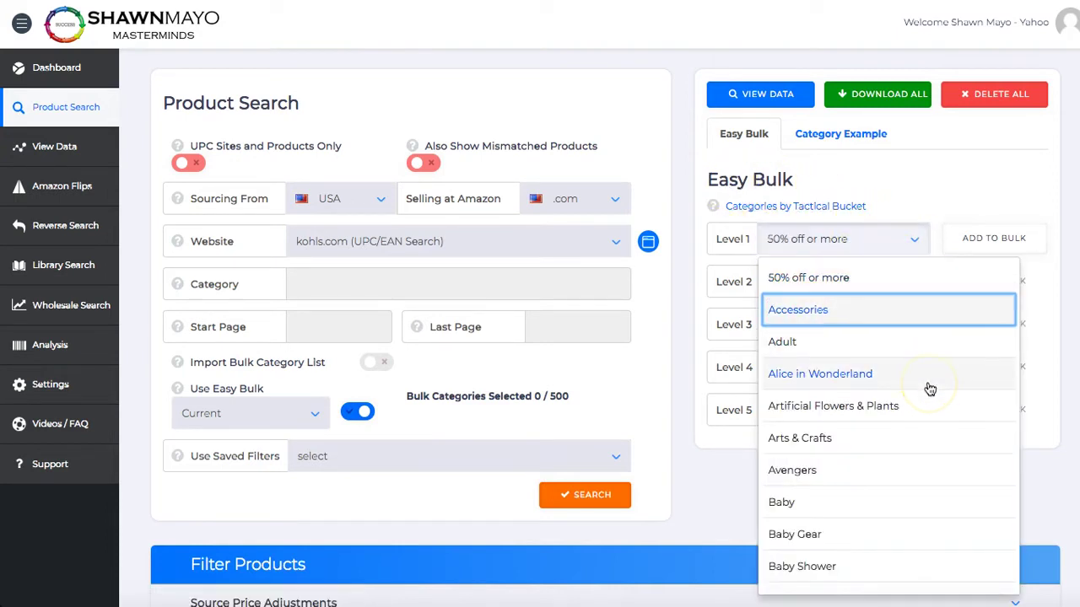
pyautogui.press('Down')
pyautogui.press('Down')
pyautogui.press('Down')
pyautogui.press('Down')
pyautogui.press('Down')
pyautogui.press('Down')
pyautogui.press('Down')
pyautogui.press('Down')
pyautogui.press('Down')
pyautogui.press('Down')
pyautogui.press('Down')
pyautogui.press('Down')
pyautogui.press('Down')
pyautogui.press('Down')
pyautogui.press('Down')
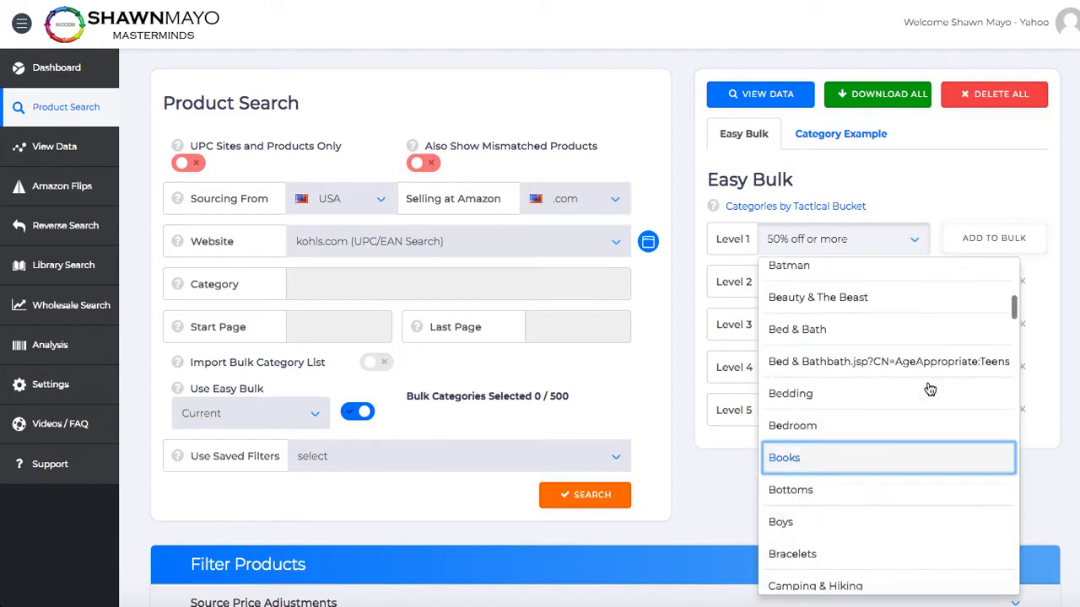
pyautogui.press('Up')
pyautogui.press('Up')
pyautogui.press('Down')
pyautogui.press('Down')
pyautogui.press('Down')
pyautogui.press('Down')
pyautogui.press('Down')
pyautogui.press('Down')
pyautogui.press('Down')
pyautogui.press('Down')
pyautogui.press('Down')
pyautogui.press('Down')
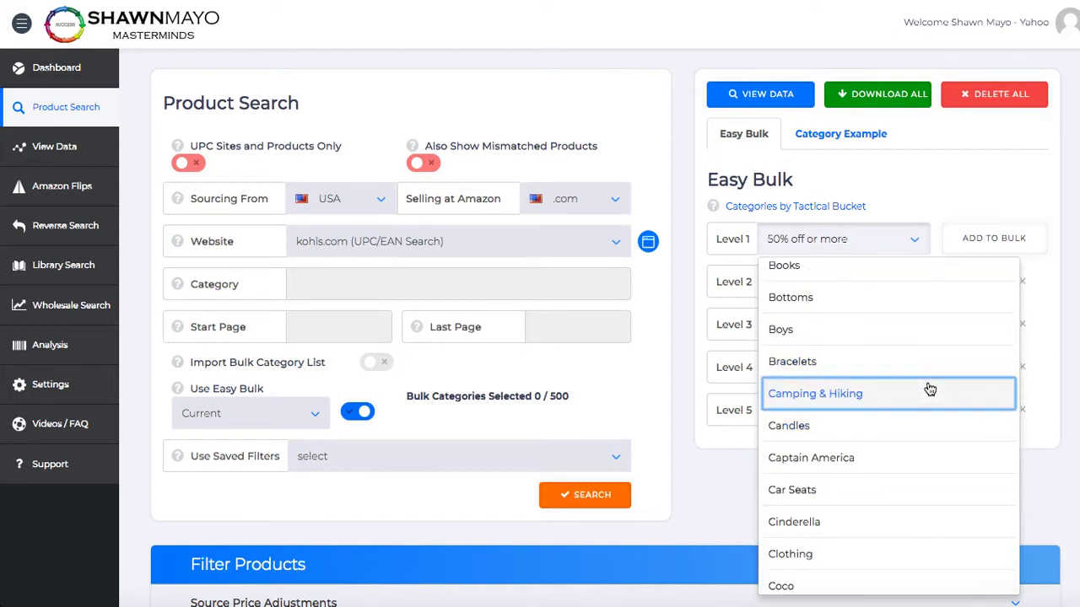
pyautogui.press('Down')
pyautogui.press('Down')
pyautogui.press('Down')
pyautogui.press('Down')
pyautogui.press('Down')
pyautogui.press('Down')
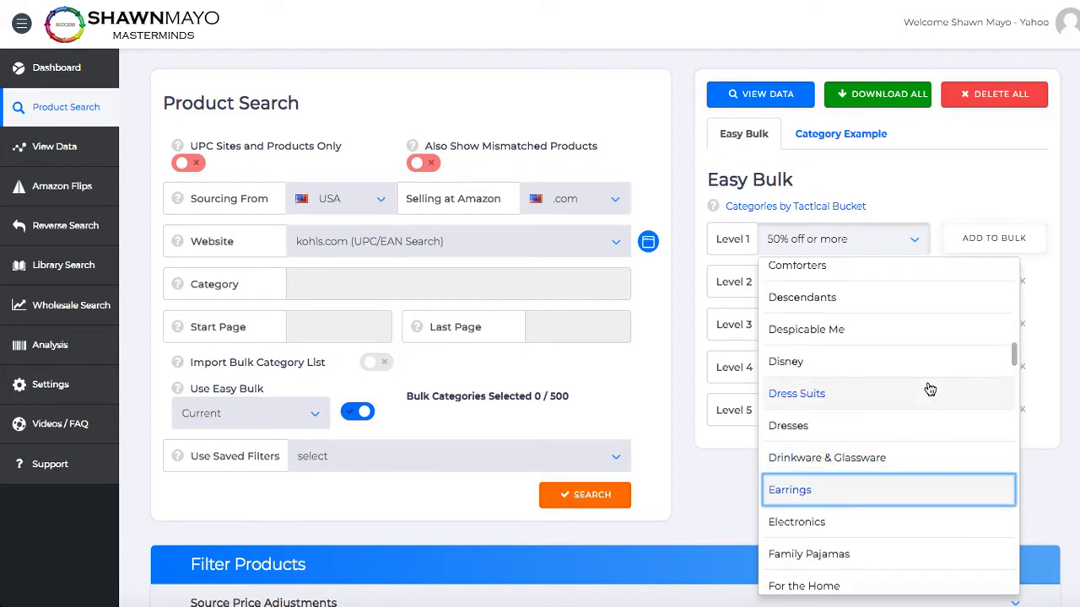
pyautogui.press('t')
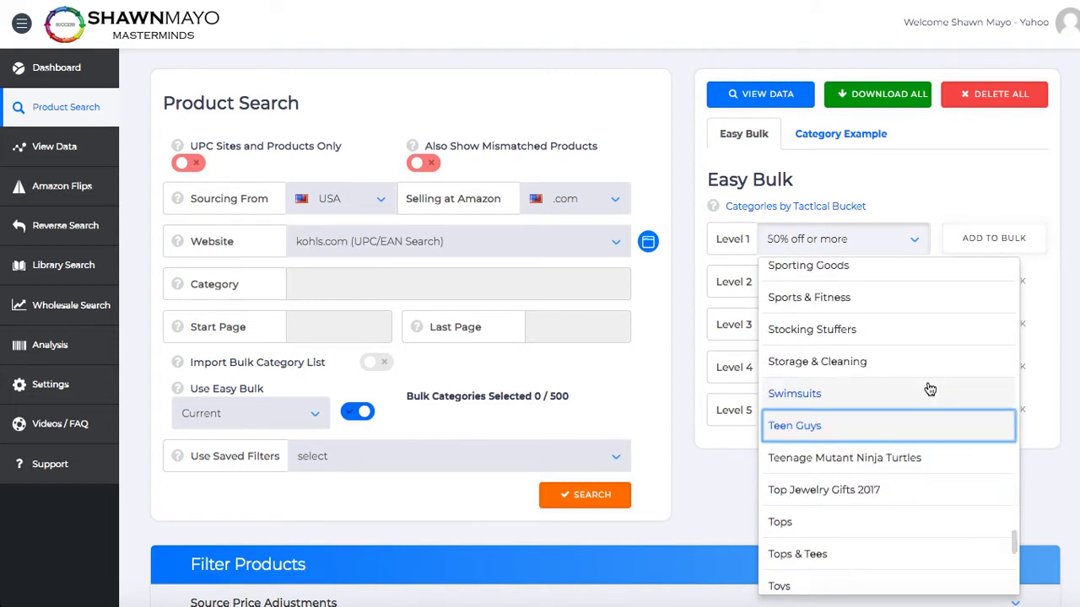
pyautogui.press('o')
pyautogui.press('y')
pyautogui.press('Return')
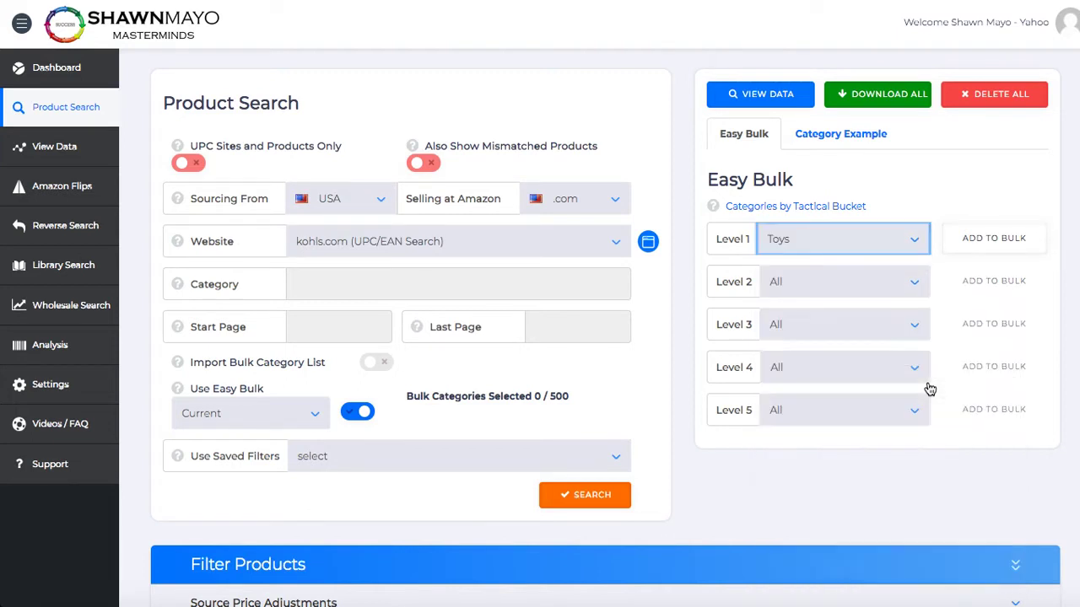
# Step: Set Levels 2–4 to Boys, Baby and Disney, leaving Level 5 at All
pyautogui.click(844, 279)
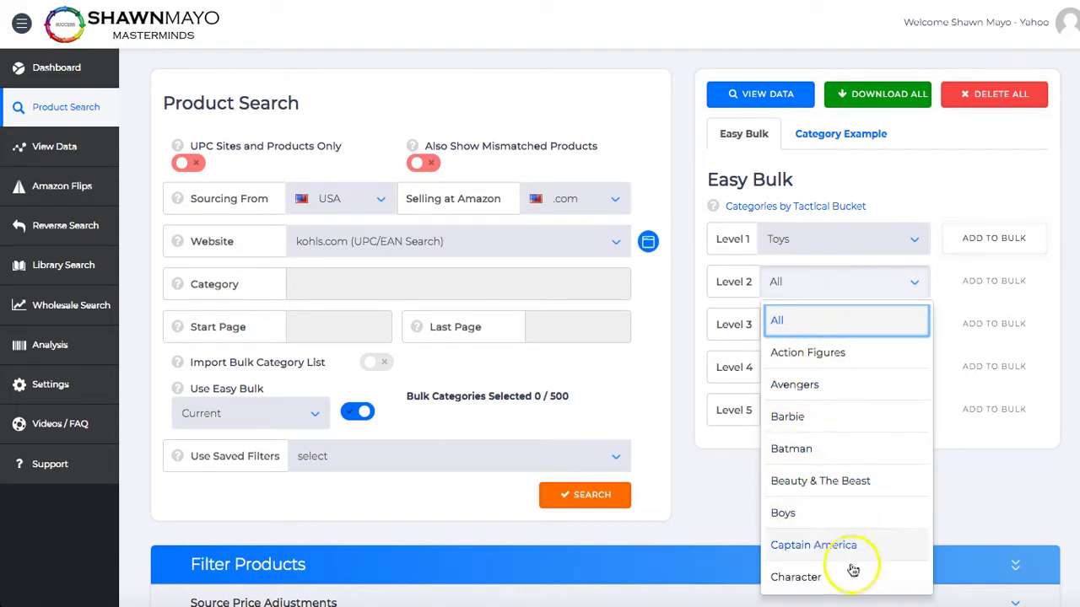
pyautogui.click(810, 521)
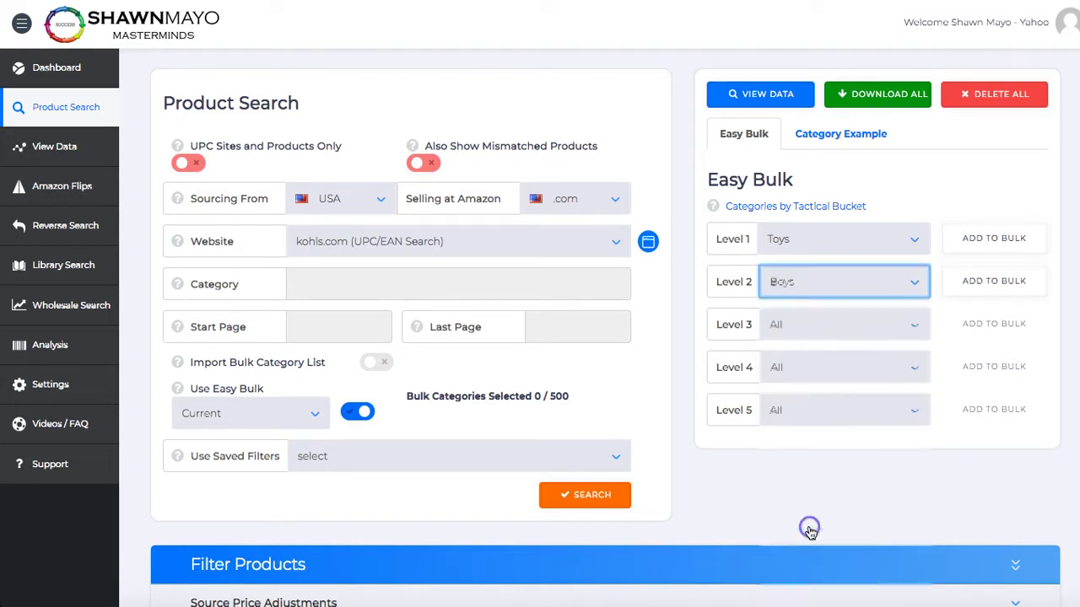
pyautogui.click(808, 326)
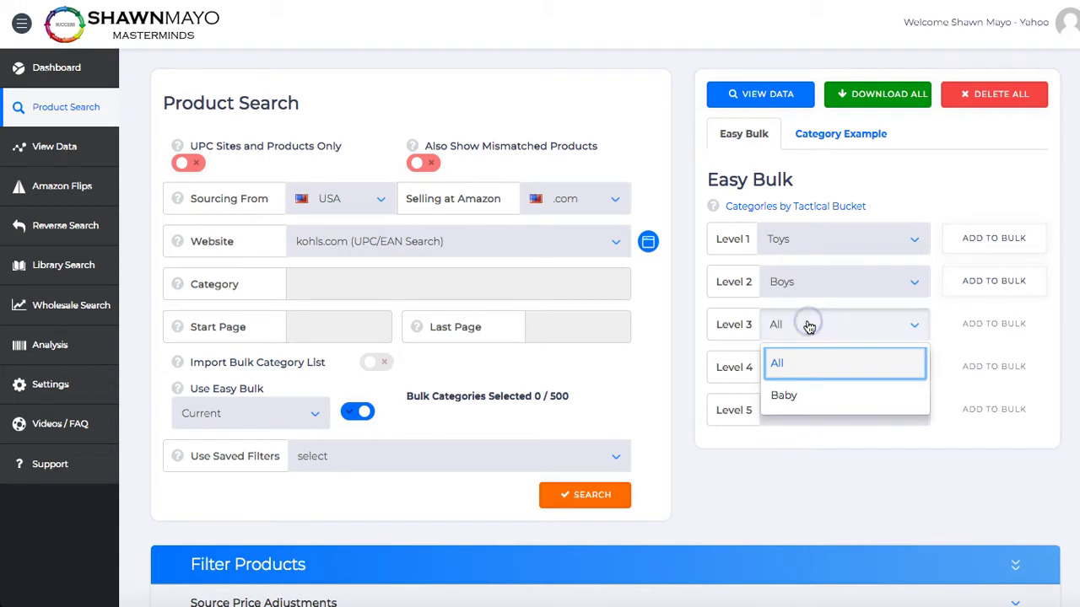
pyautogui.click(814, 396)
pyautogui.click(797, 373)
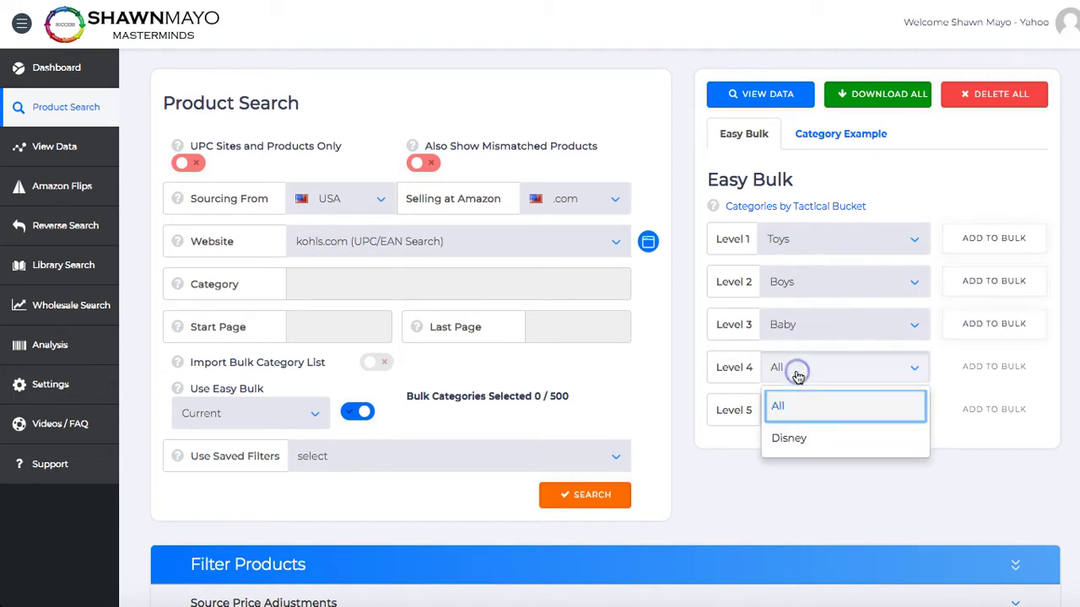
pyautogui.click(801, 448)
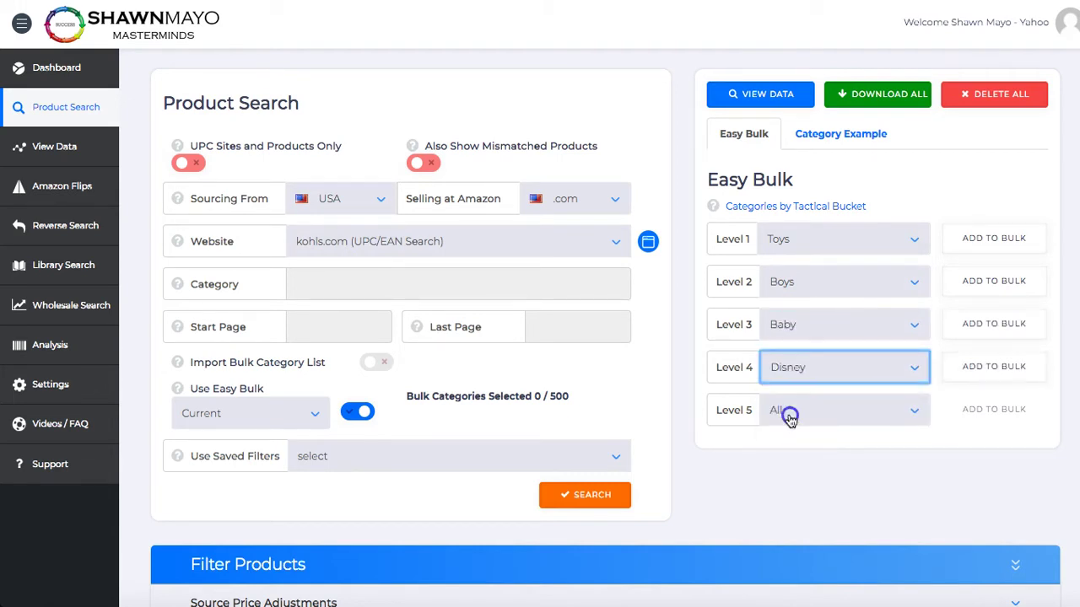
pyautogui.click(788, 411)
pyautogui.click(818, 410)
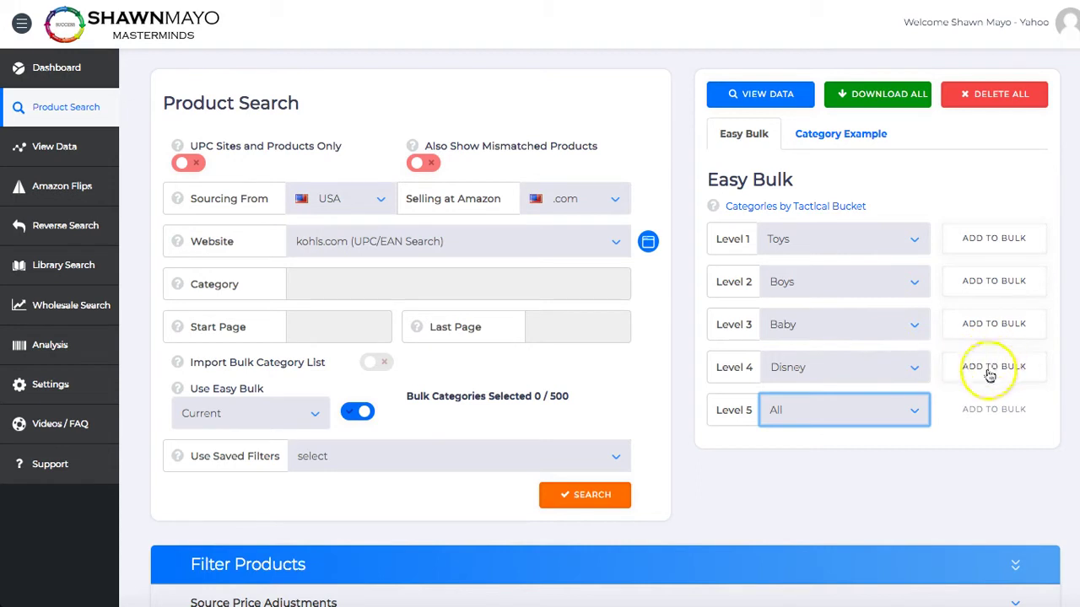
# Step: Reset Level 2 to All and switch Level 1 to Tops
pyautogui.click(867, 288)
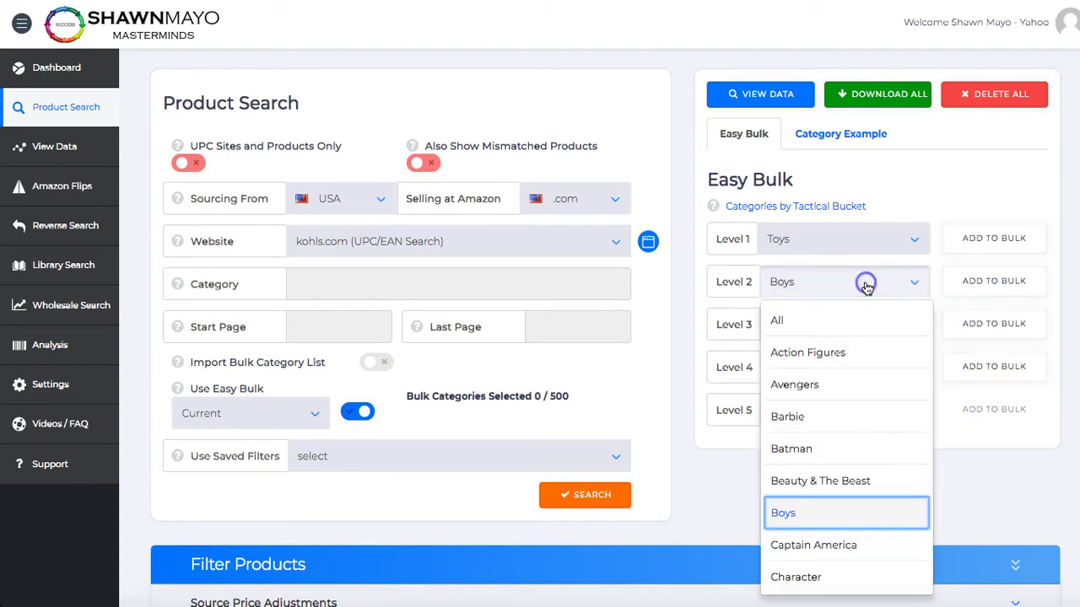
pyautogui.click(827, 327)
pyautogui.click(824, 243)
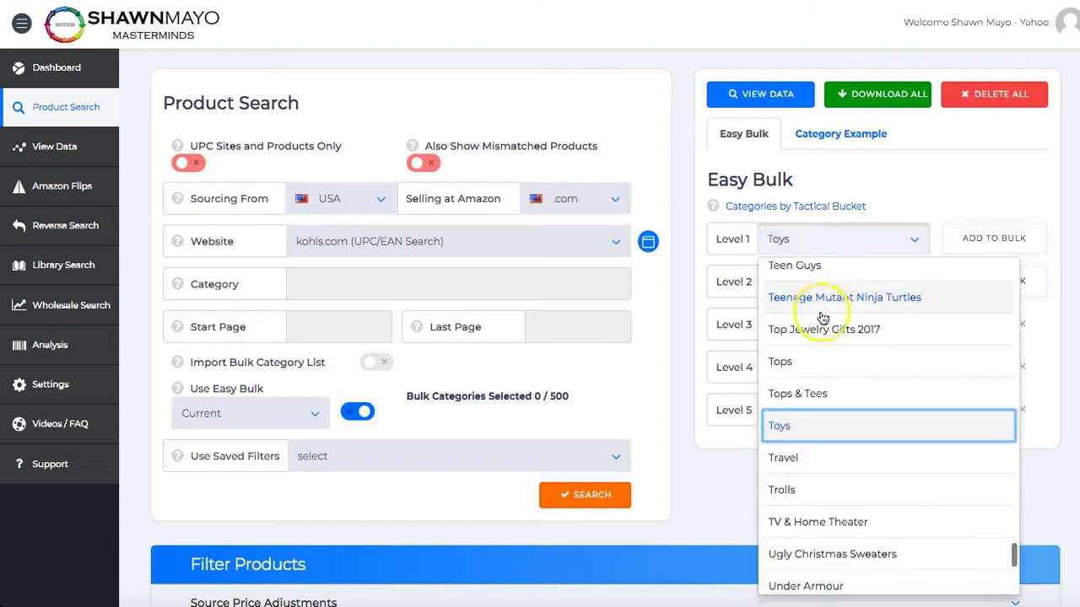
pyautogui.click(824, 367)
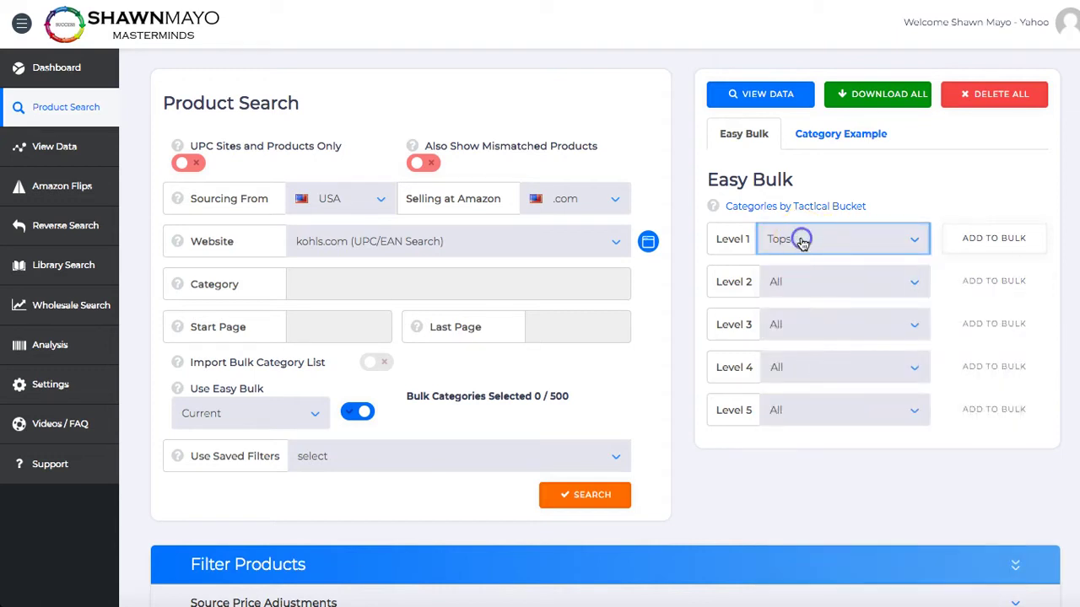
# Step: Add Toys to the bulk list, reaching 95 of 500, then switch Level 1 to Tops
pyautogui.click(800, 241)
pyautogui.click(828, 488)
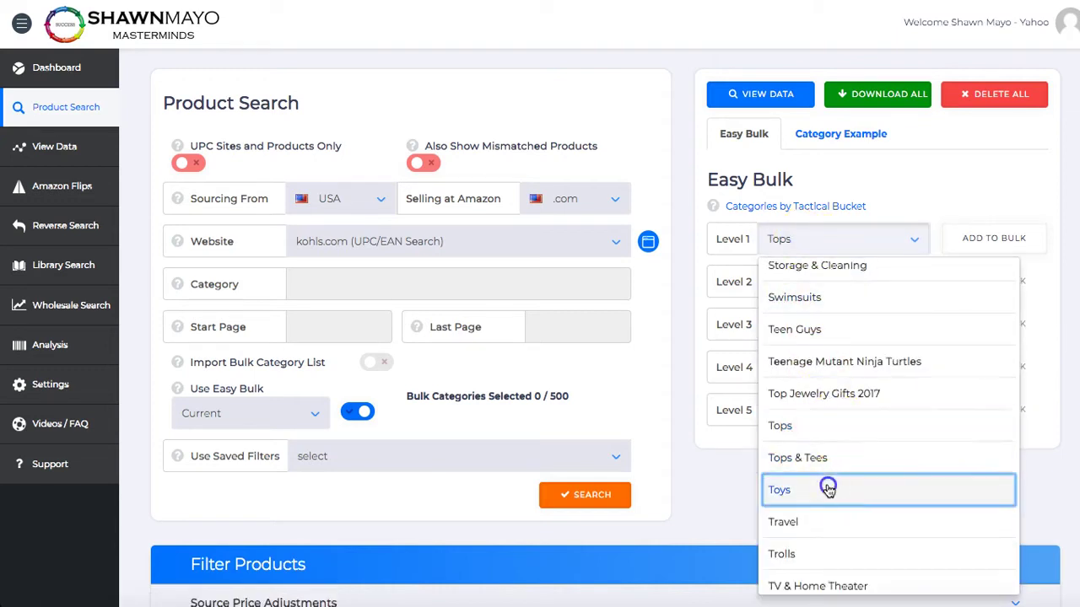
pyautogui.click(980, 241)
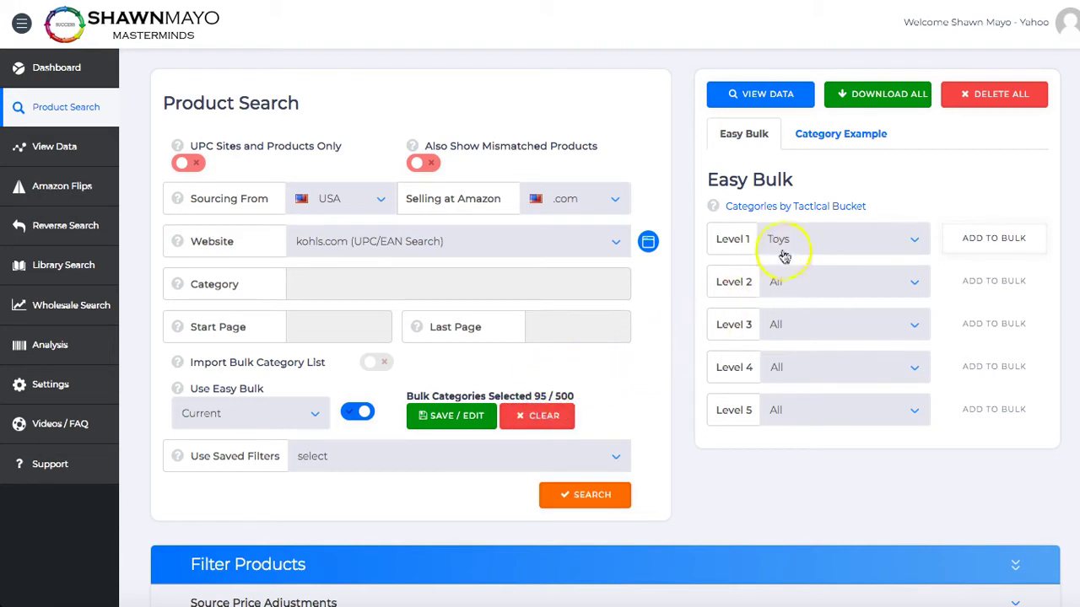
pyautogui.click(807, 242)
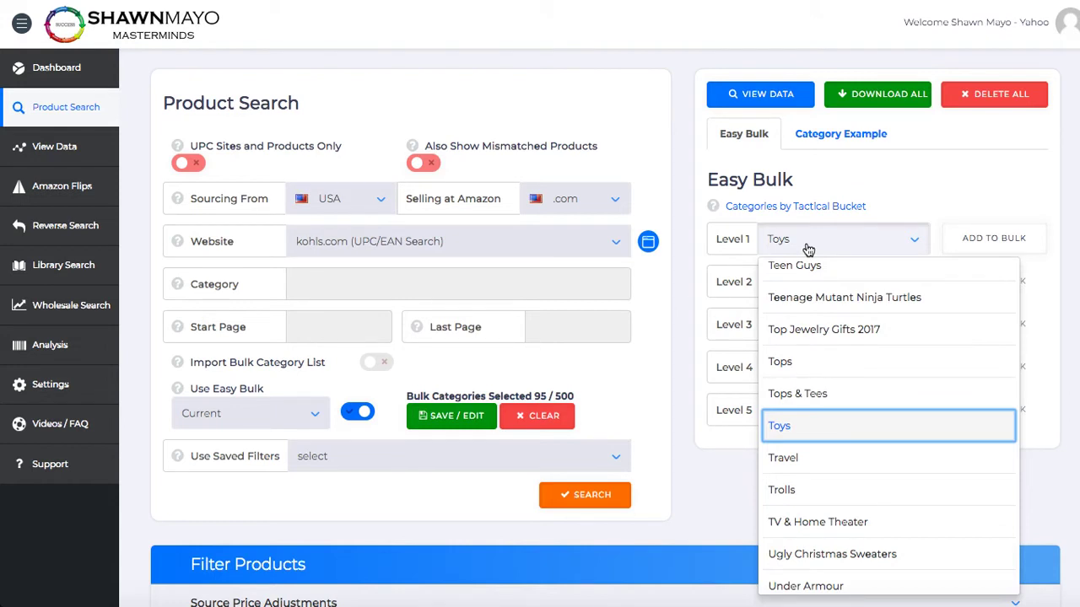
pyautogui.click(815, 364)
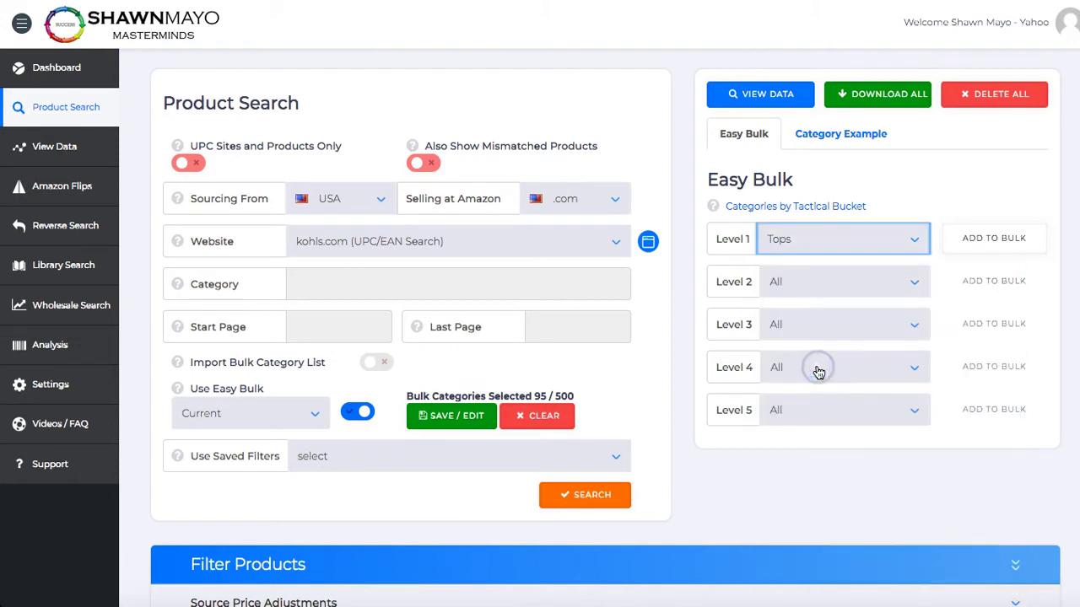
# Step: Change the source website to walmart.com (keys) via a 'wal' search
pyautogui.click(511, 247)
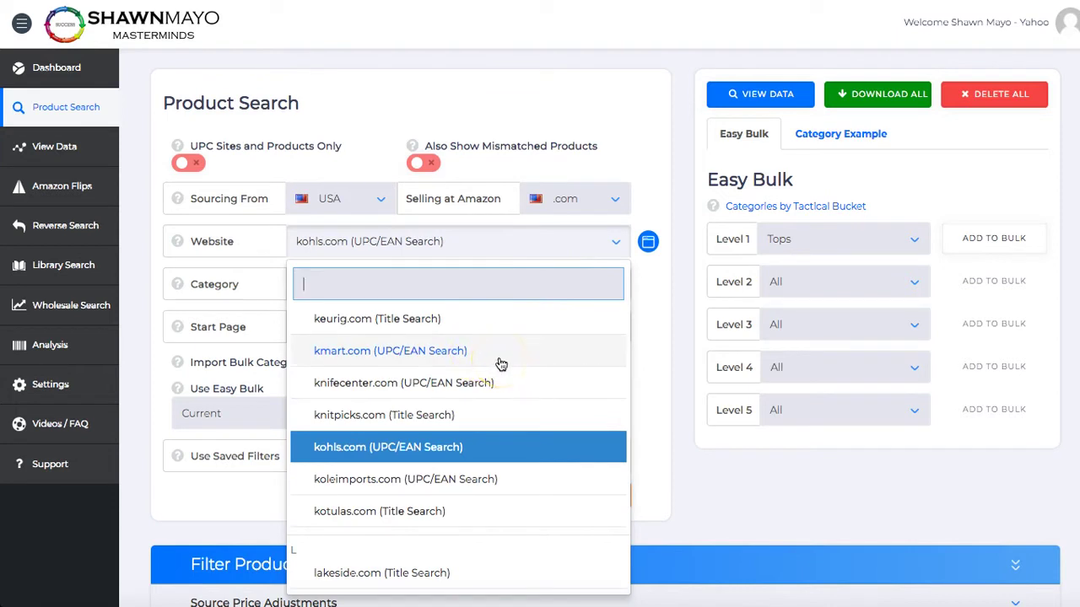
pyautogui.write('wal')
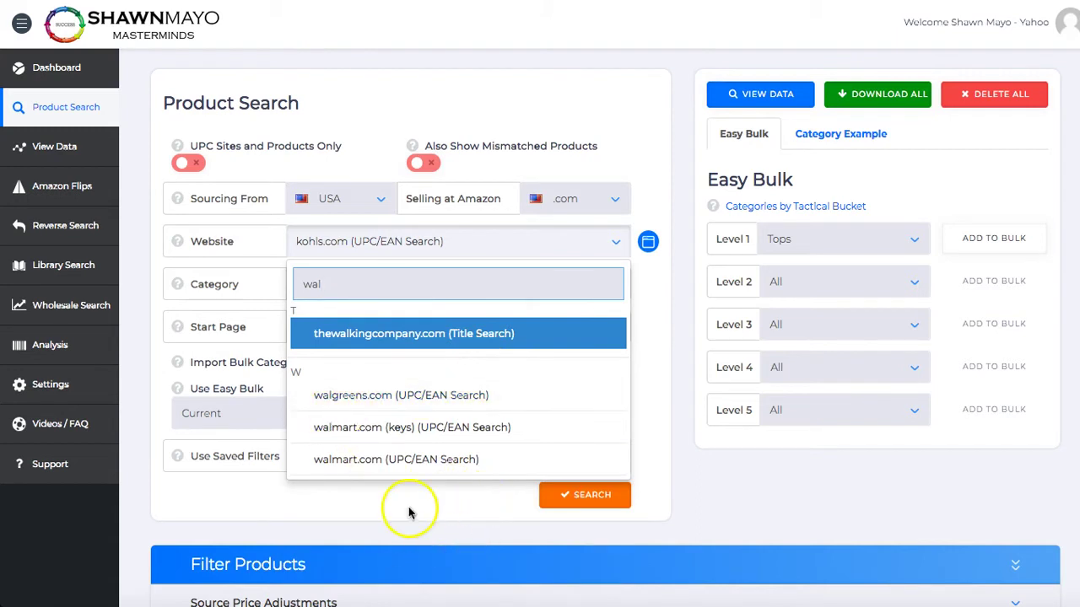
pyautogui.click(413, 429)
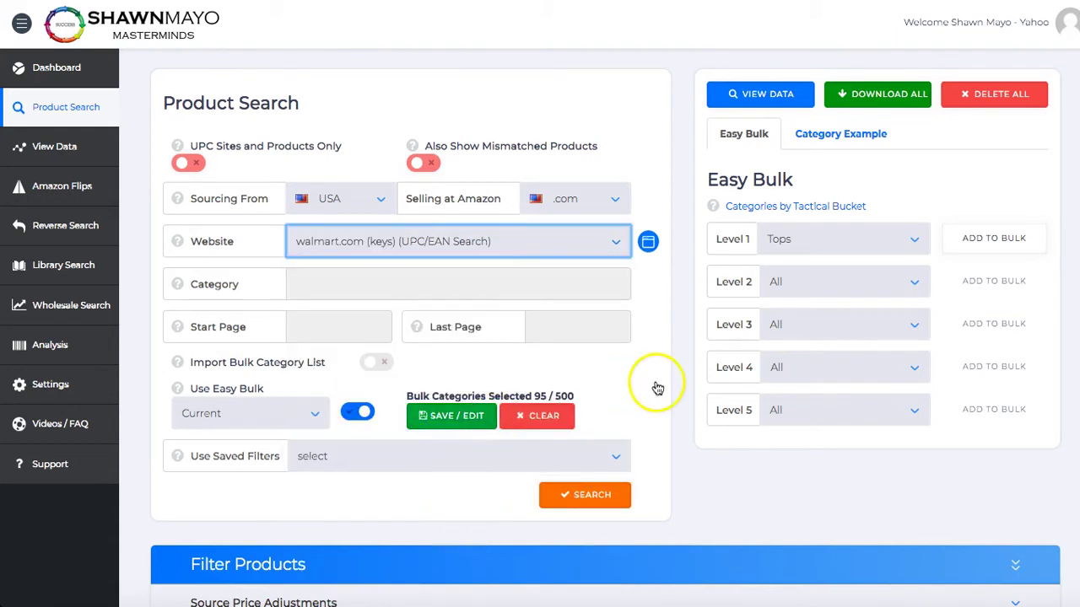
# Step: Add Toys with Level 2 at All to the bulk list, reaching 200 of 500
pyautogui.click(836, 245)
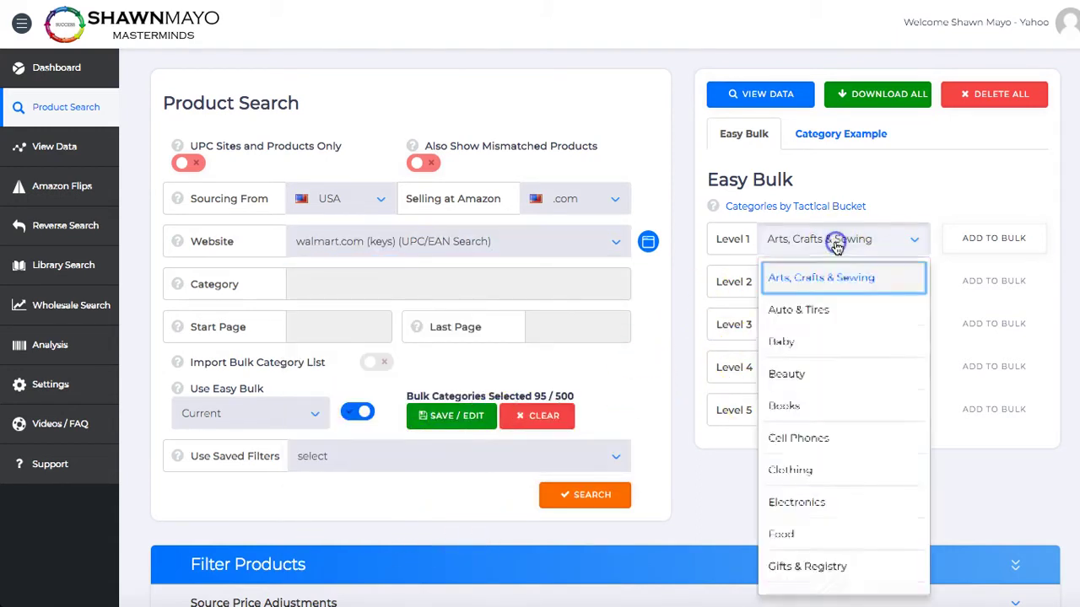
pyautogui.scroll(-5, 887, 309)
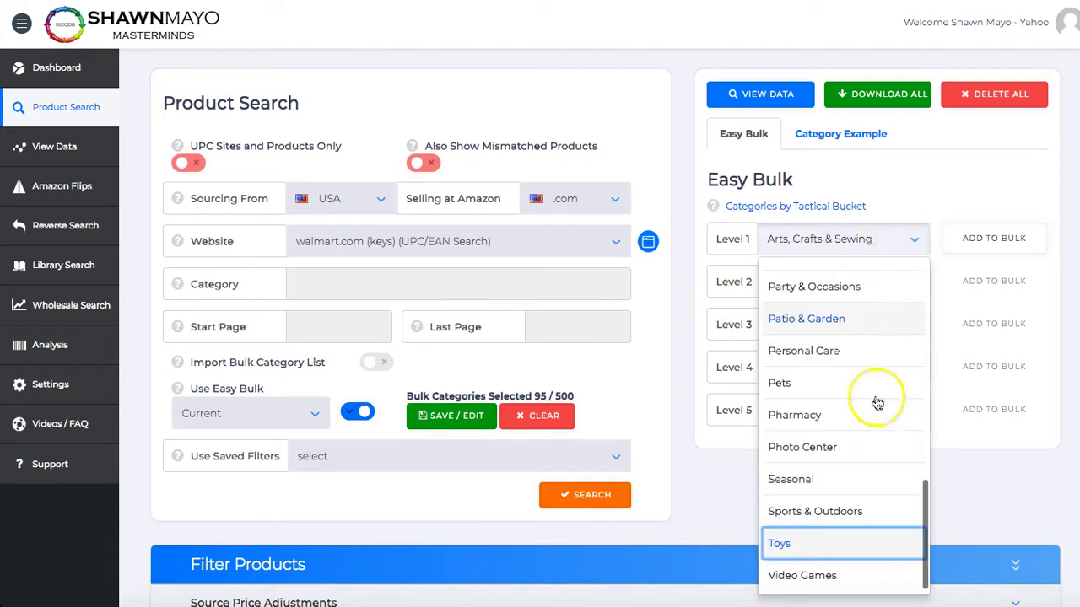
pyautogui.click(806, 548)
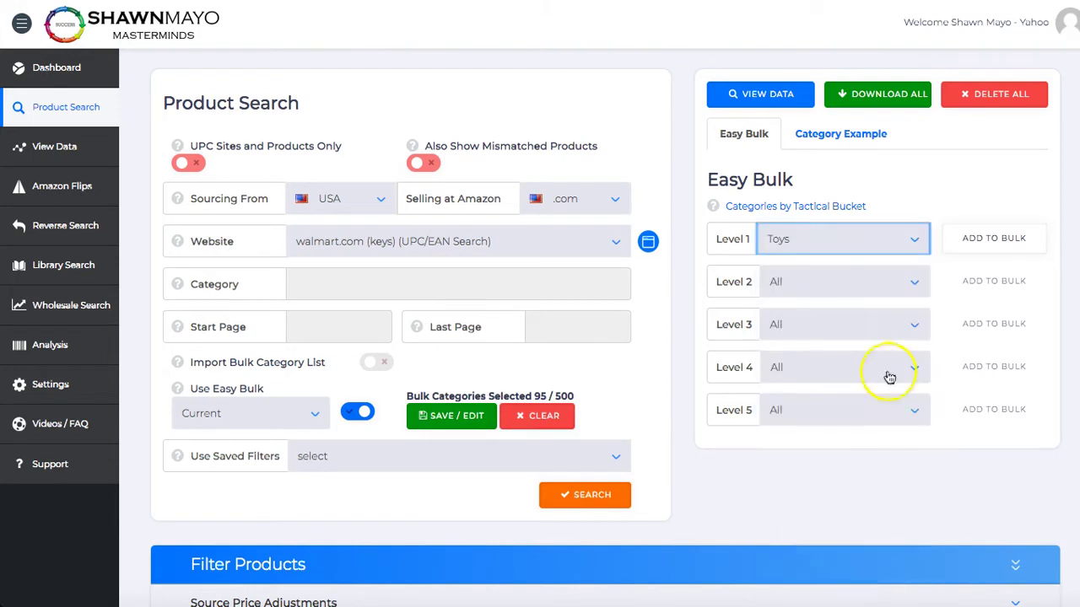
pyautogui.click(869, 284)
pyautogui.click(869, 285)
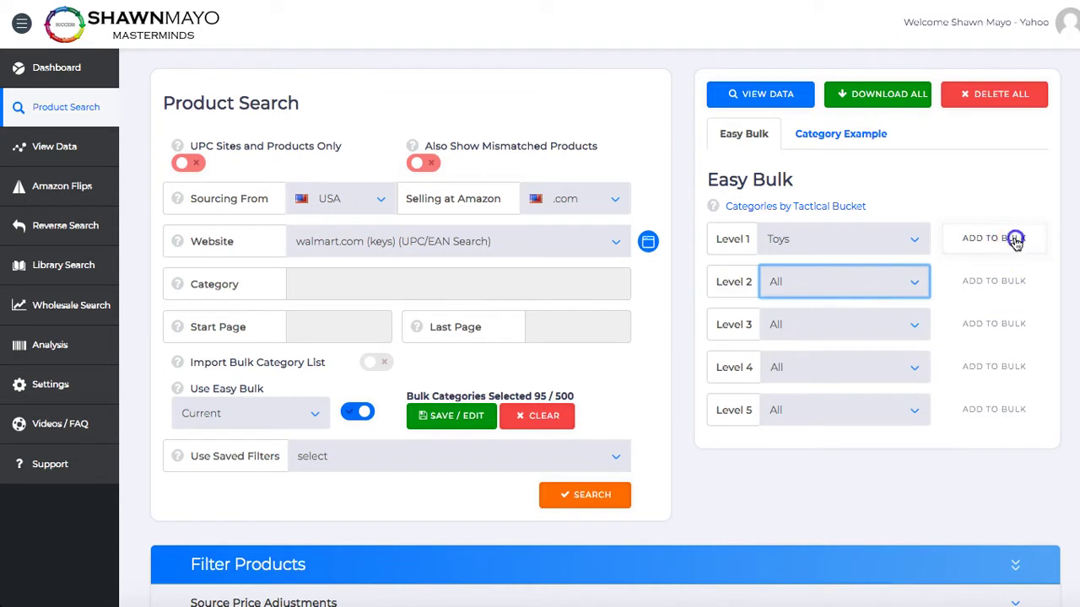
pyautogui.click(1015, 240)
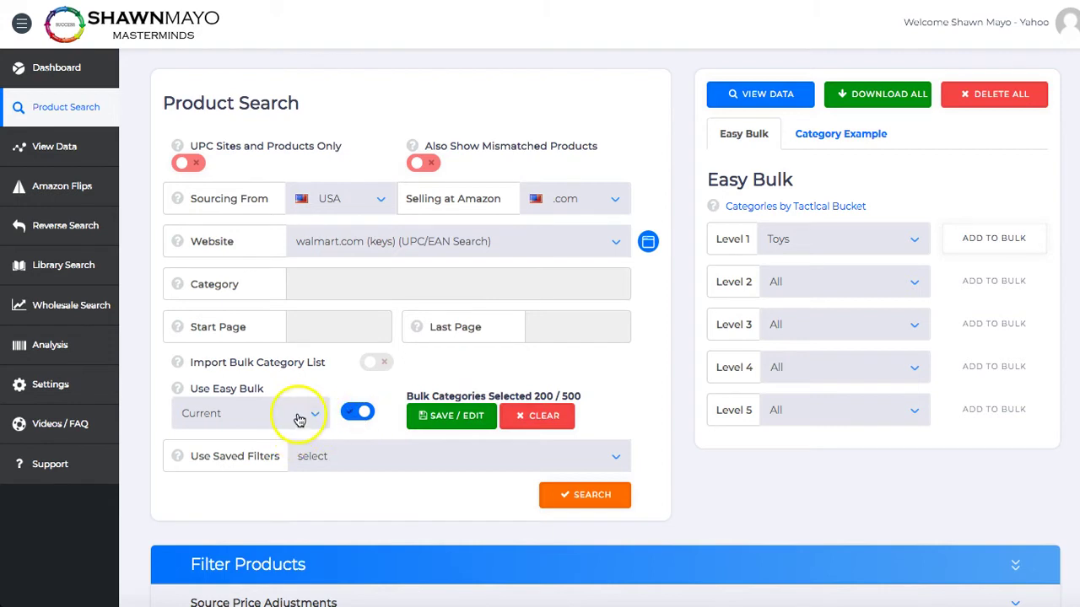
# Step: Save the 200-category bulk list as 'kohls test 3' and close the Your Bulk List dialog
pyautogui.click(450, 417)
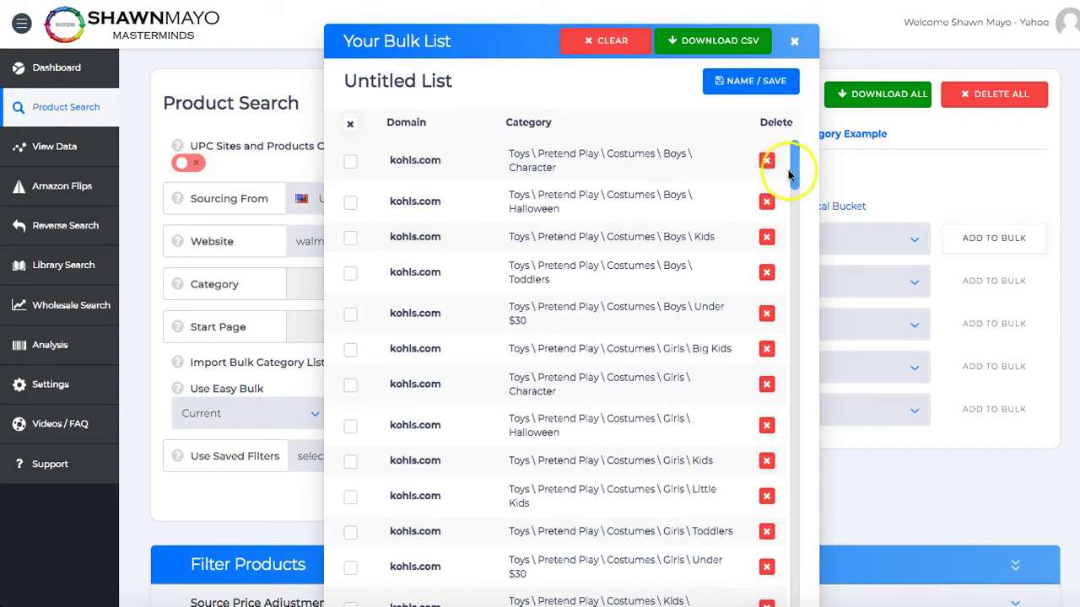
pyautogui.moveTo(798, 210); pyautogui.dragTo(798, 164)
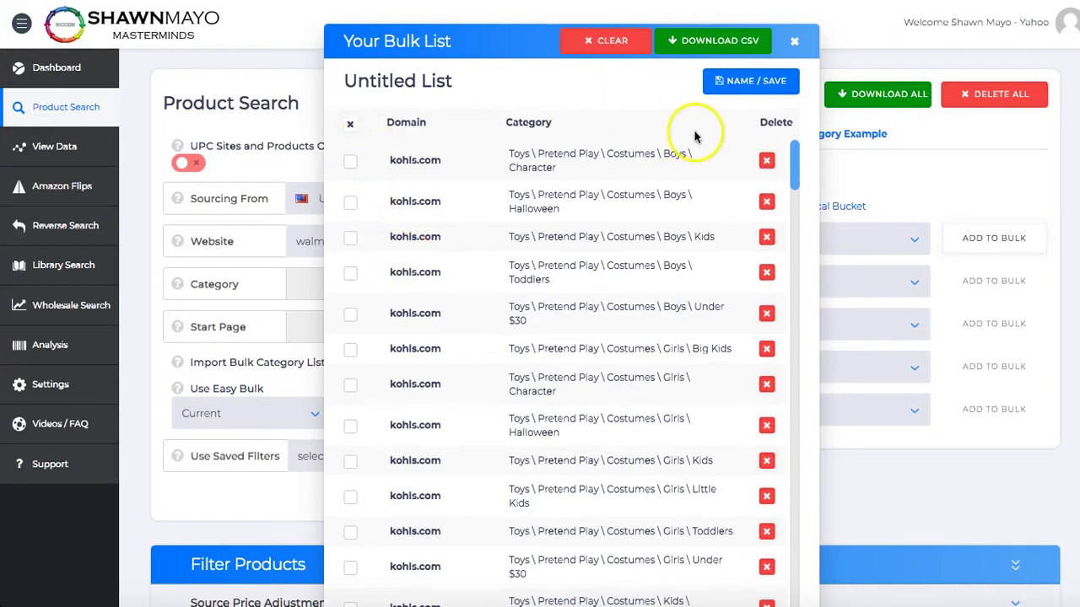
pyautogui.click(753, 84)
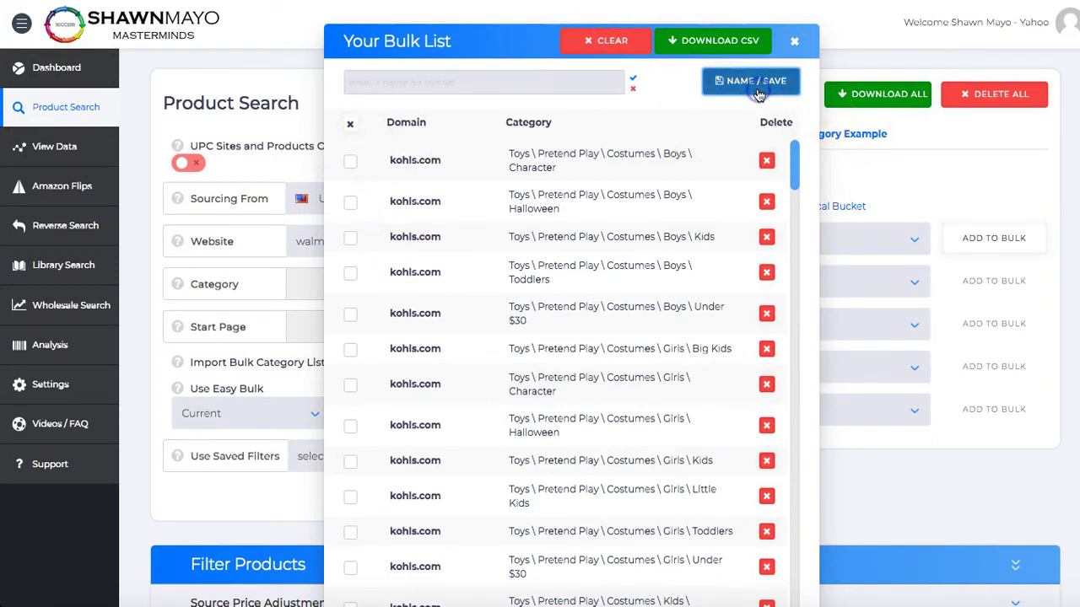
pyautogui.click(497, 83)
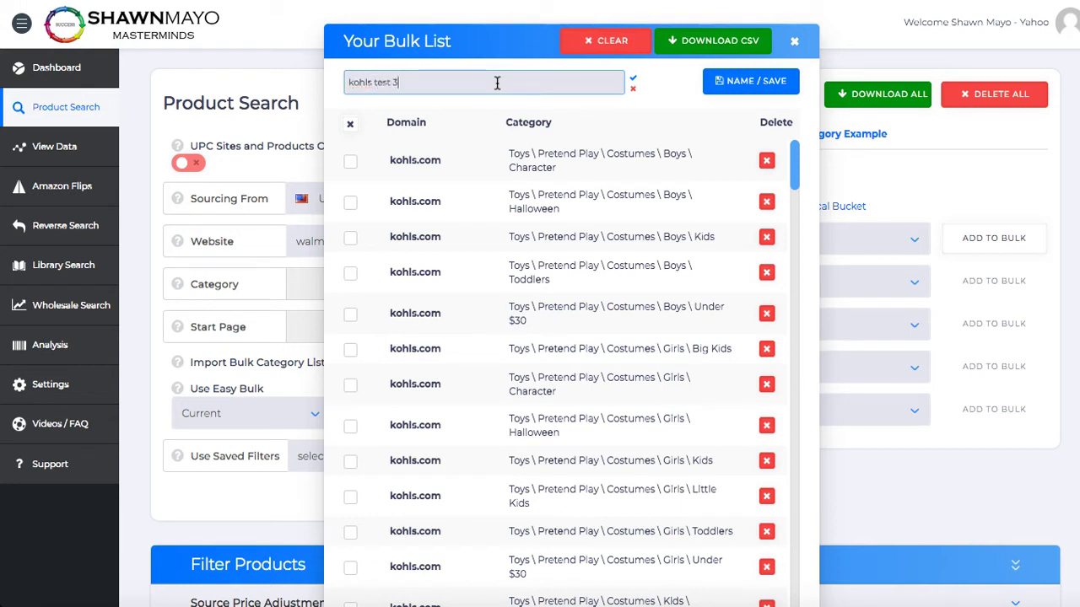
pyautogui.click(632, 79)
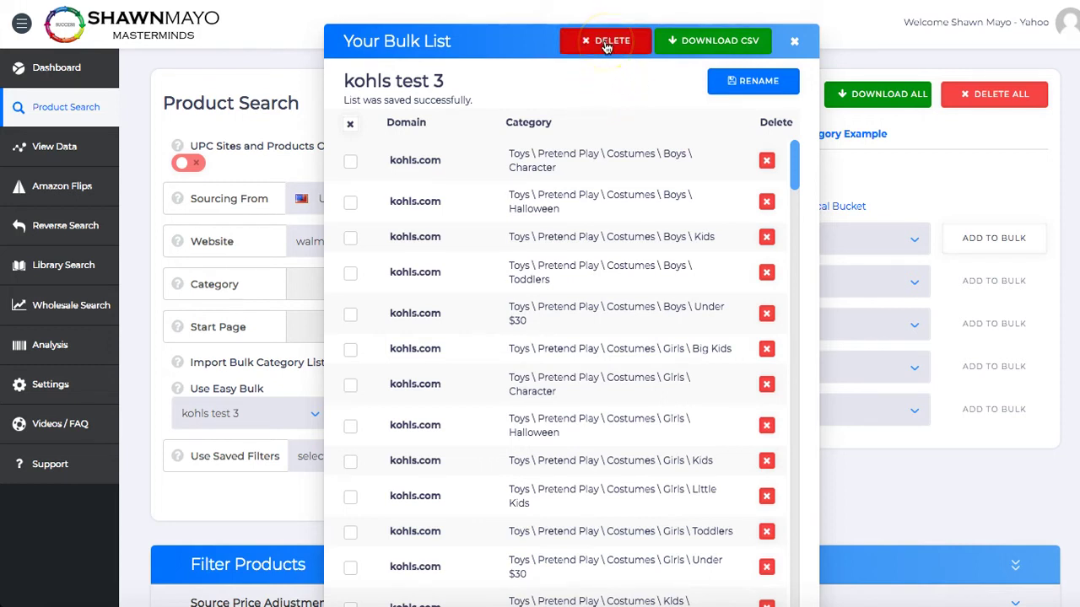
pyautogui.click(793, 40)
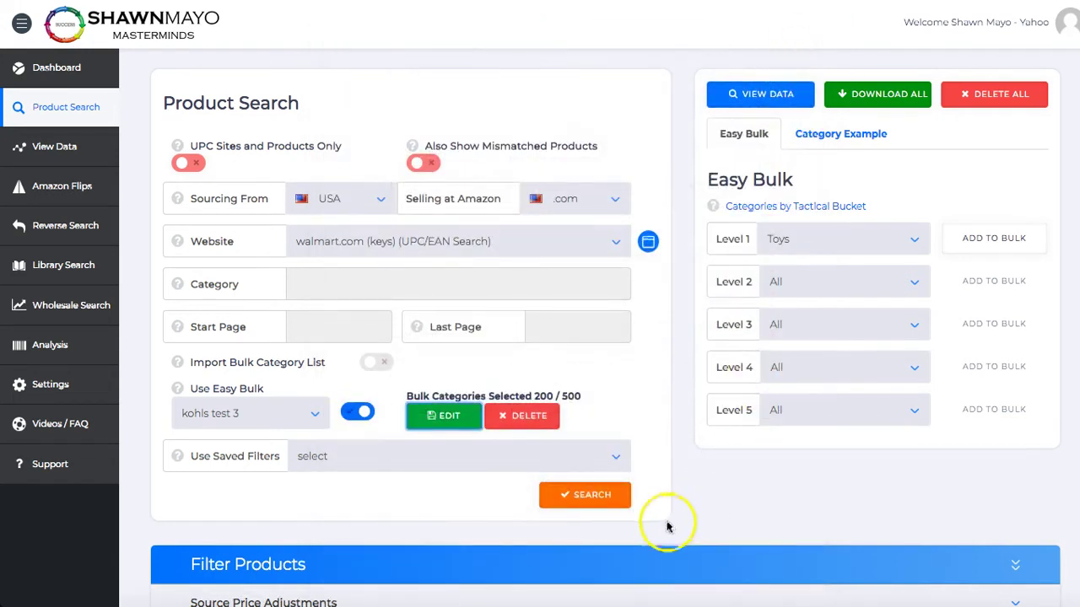
# Step: Apply saved filter 40 and confirm the source website is unchanged
pyautogui.click(353, 456)
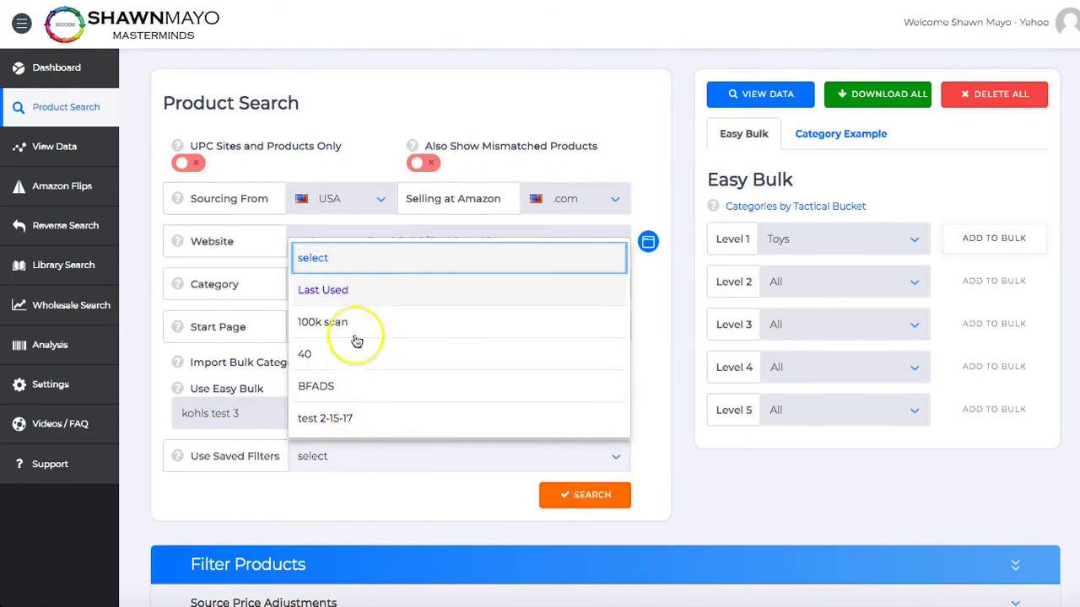
pyautogui.click(340, 359)
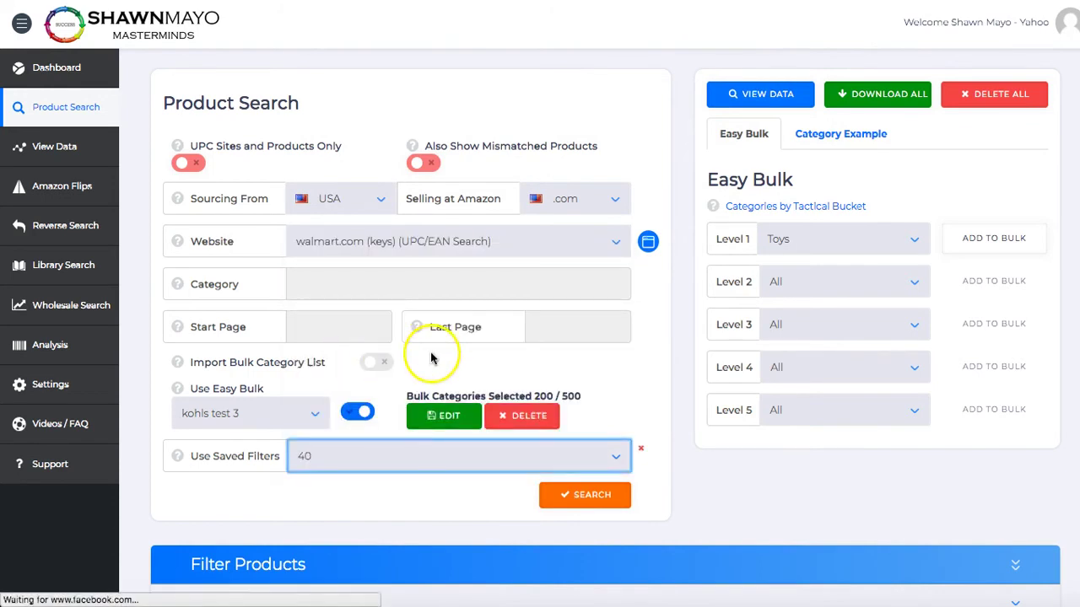
pyautogui.click(553, 240)
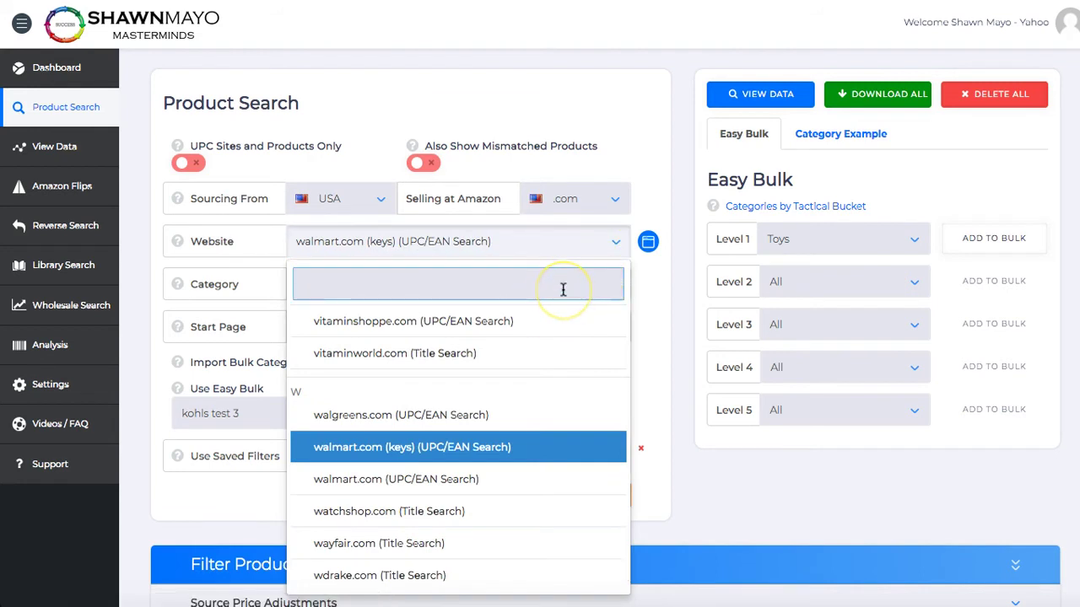
pyautogui.click(656, 302)
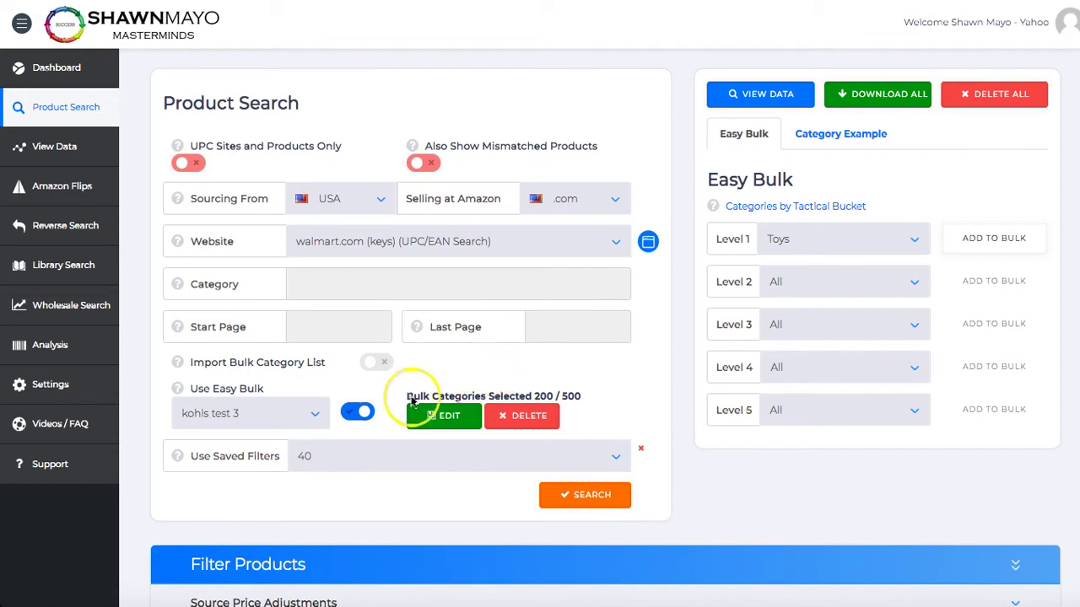
# Step: Keep 'kohls test 3' as the Easy Bulk list and launch the search
pyautogui.click(268, 411)
pyautogui.click(268, 411)
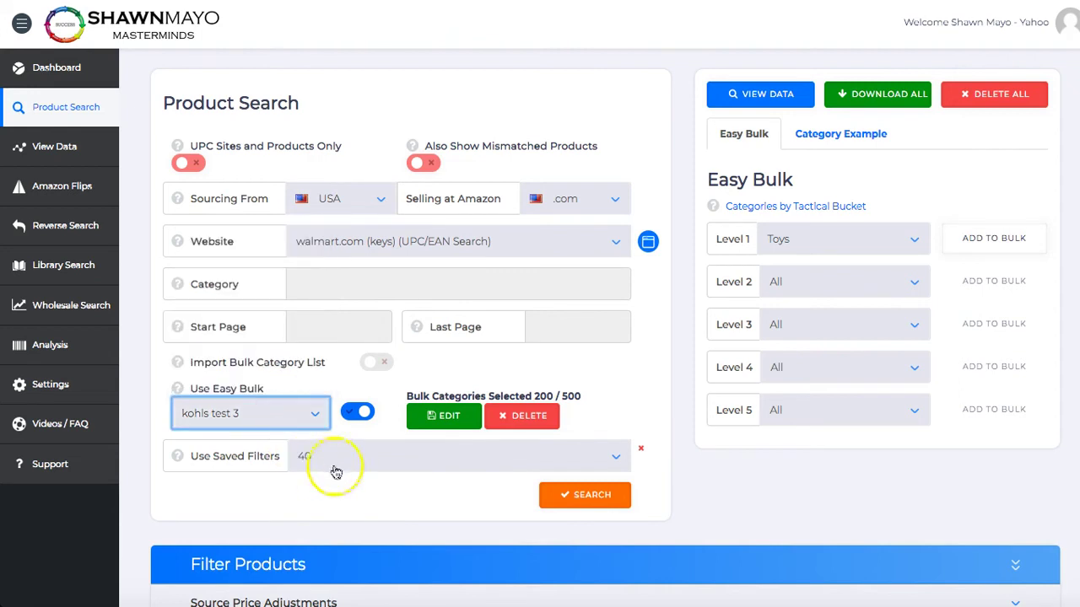
pyautogui.click(570, 495)
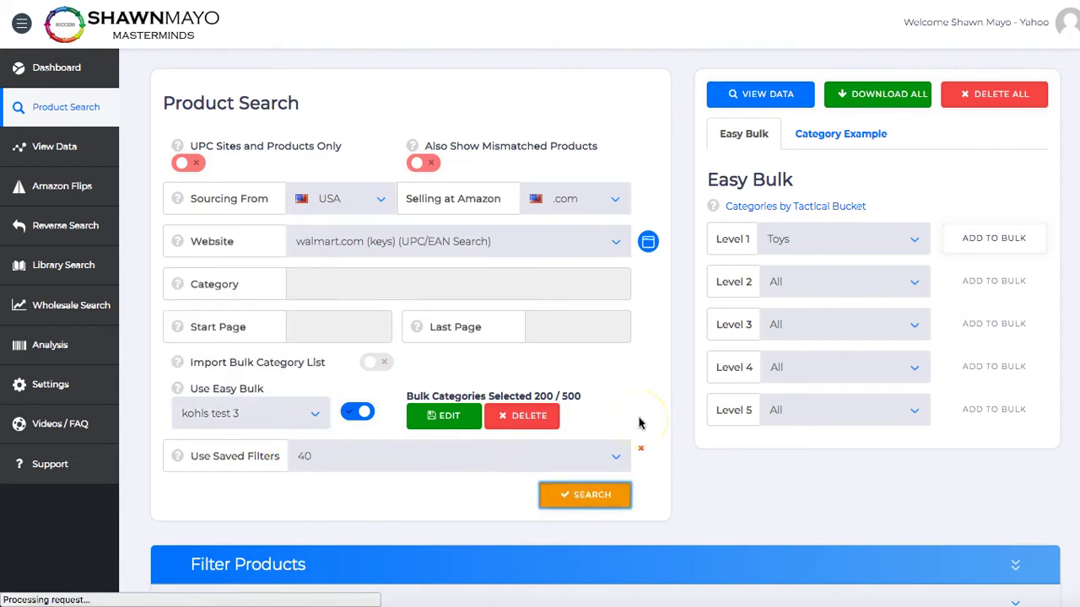